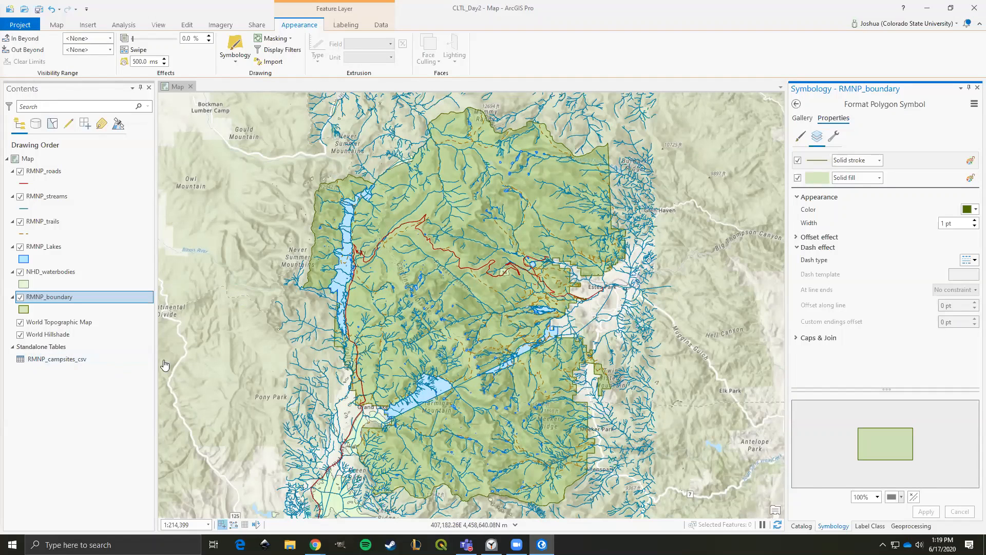
Open the attribute table of the RMNP_campsites_csv standalone table to examine its coordinate fields.
{"action": "left_click", "coordinate": [89, 410]}
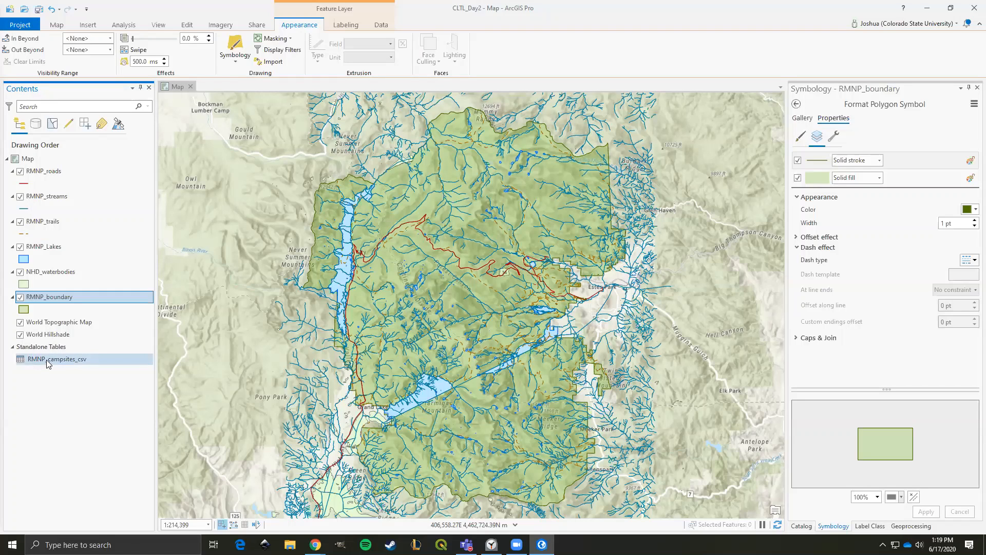
{"action": "left_click", "coordinate": [73, 359]}
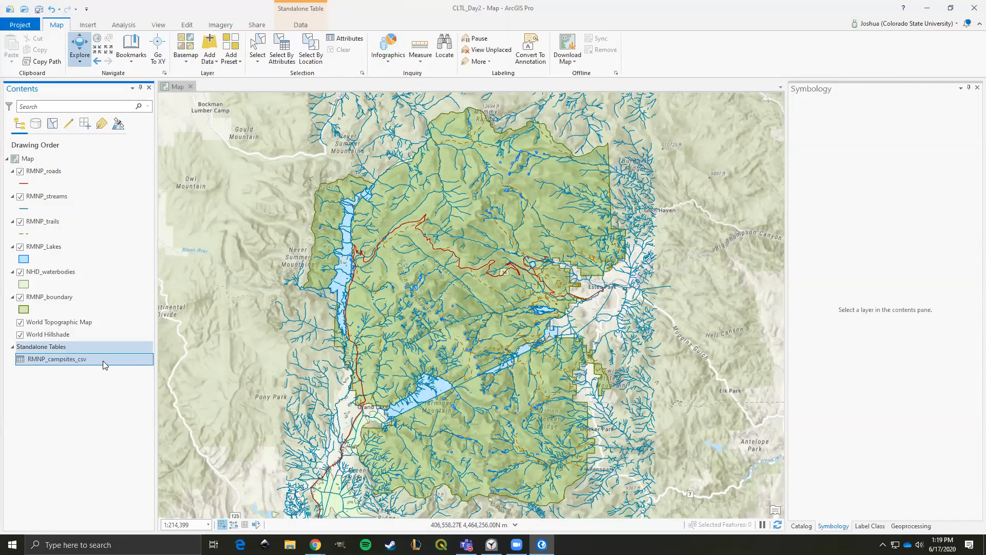
{"action": "right_click", "coordinate": [76, 361]}
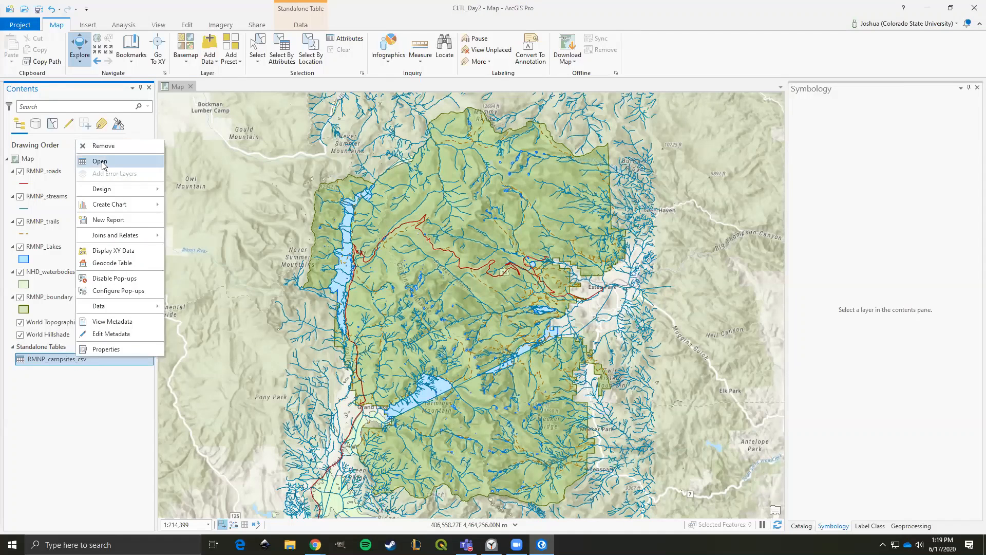
{"action": "left_click", "coordinate": [103, 162]}
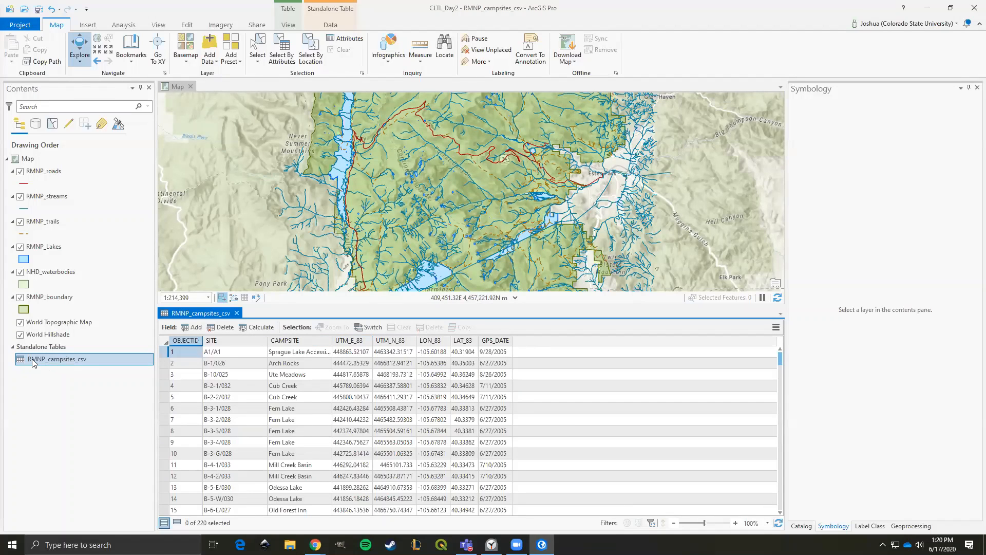
Start displaying the XY data of RMNP_campsites_csv with the XY Table To Point tool.
{"action": "right_click", "coordinate": [62, 359]}
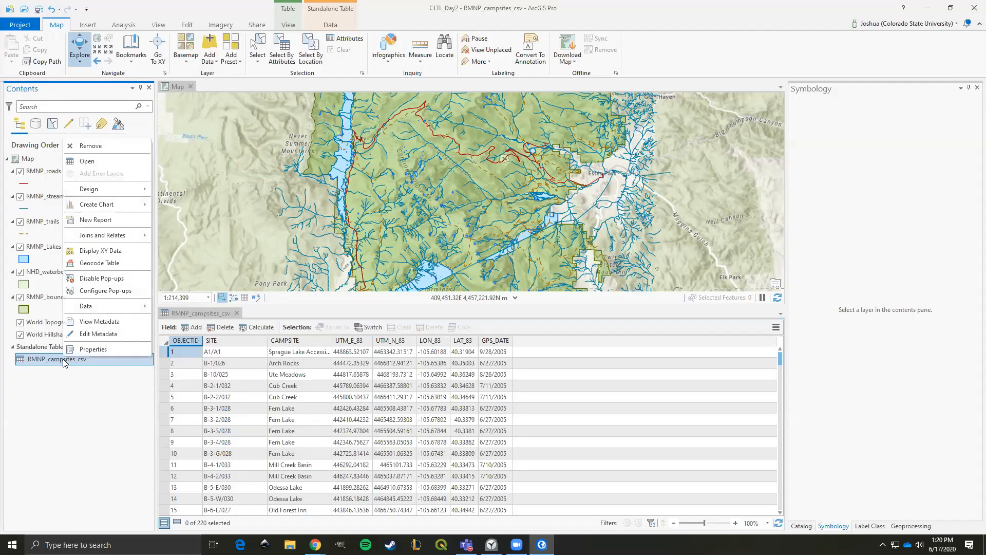
{"action": "left_click", "coordinate": [116, 255]}
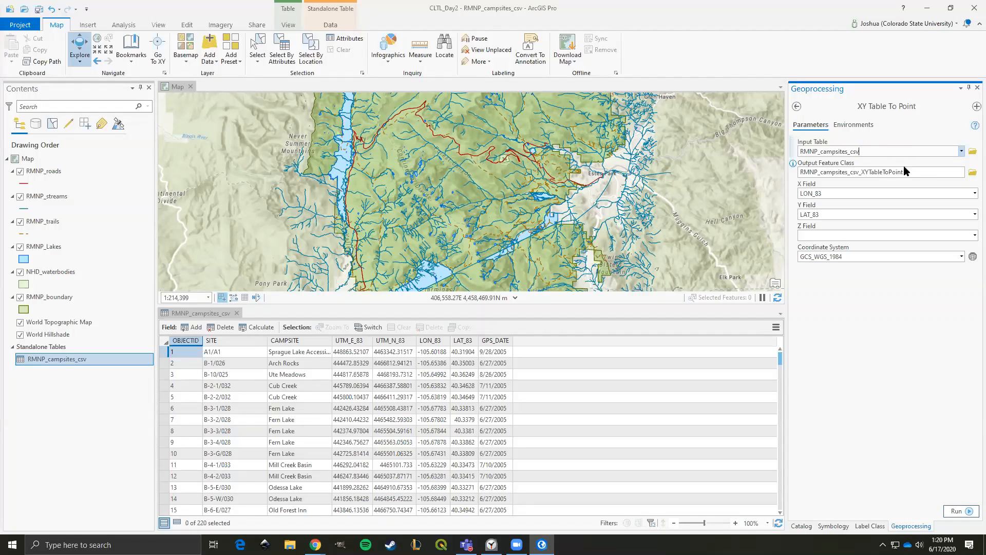
{"action": "left_click", "coordinate": [917, 150]}
{"action": "left_click_drag", "start_coordinate": [859, 151], "coordinate": [799, 151]}
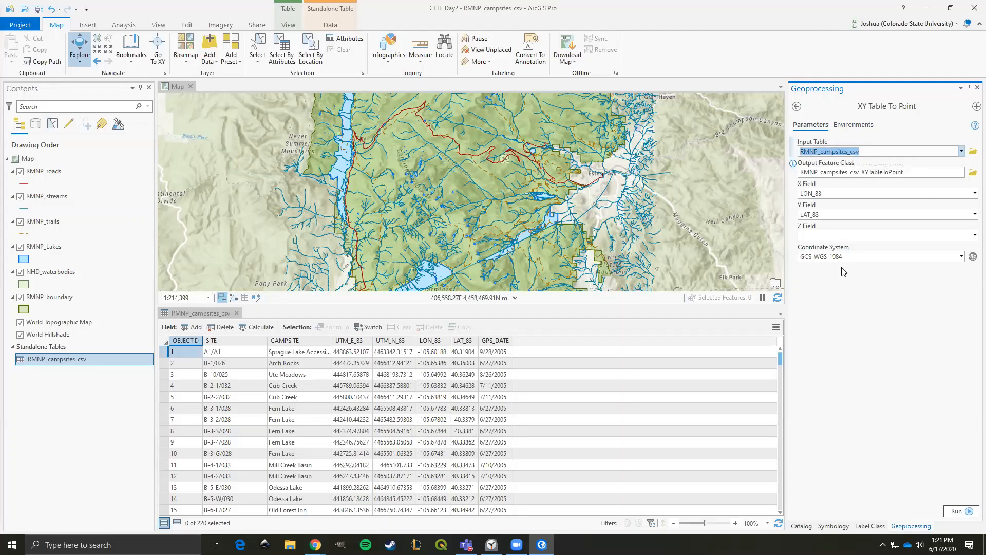
{"action": "left_click", "coordinate": [878, 310]}
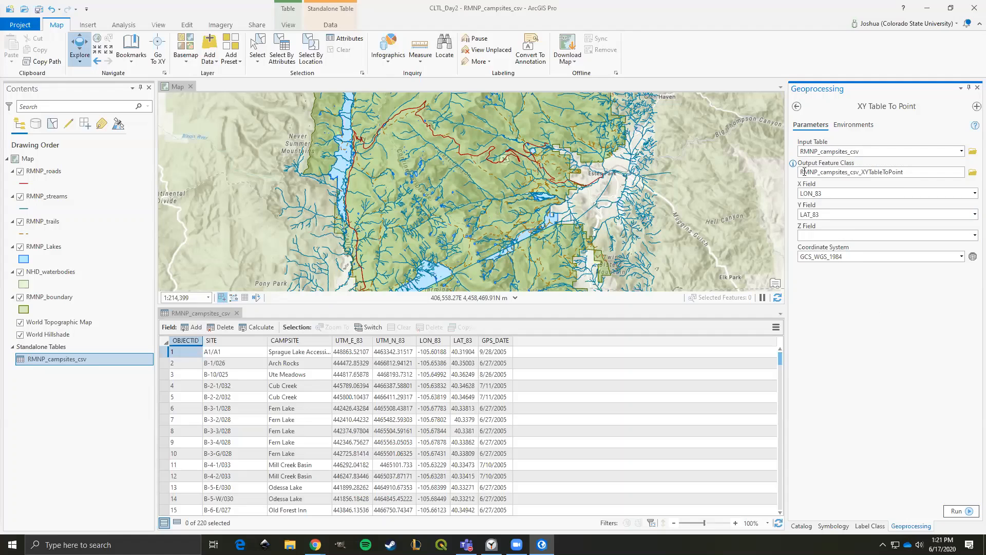
Save the tool's output feature class as RMNP_Campsites_XY inside the CLTL_Day2.gdb geodatabase.
{"action": "left_click", "coordinate": [972, 173]}
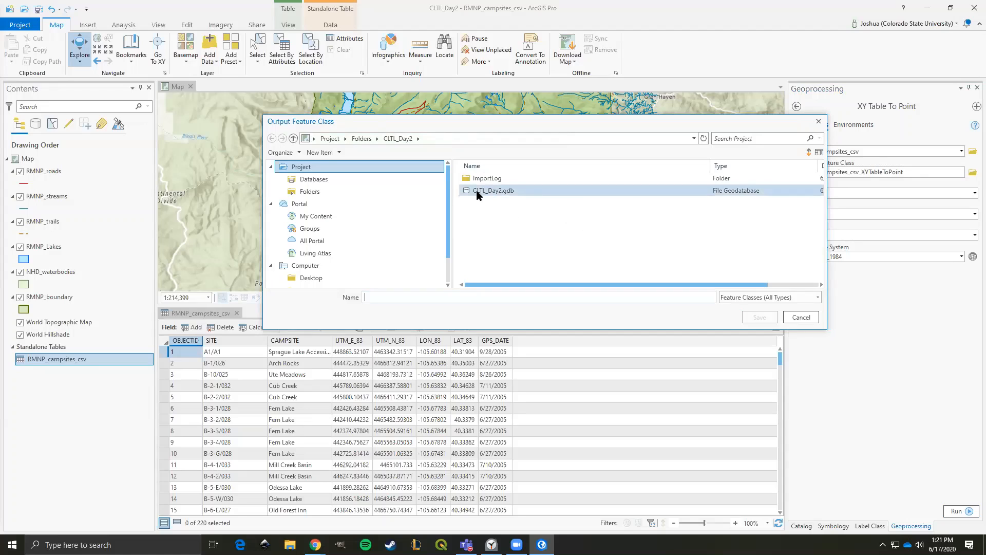
{"action": "double_click", "coordinate": [489, 193]}
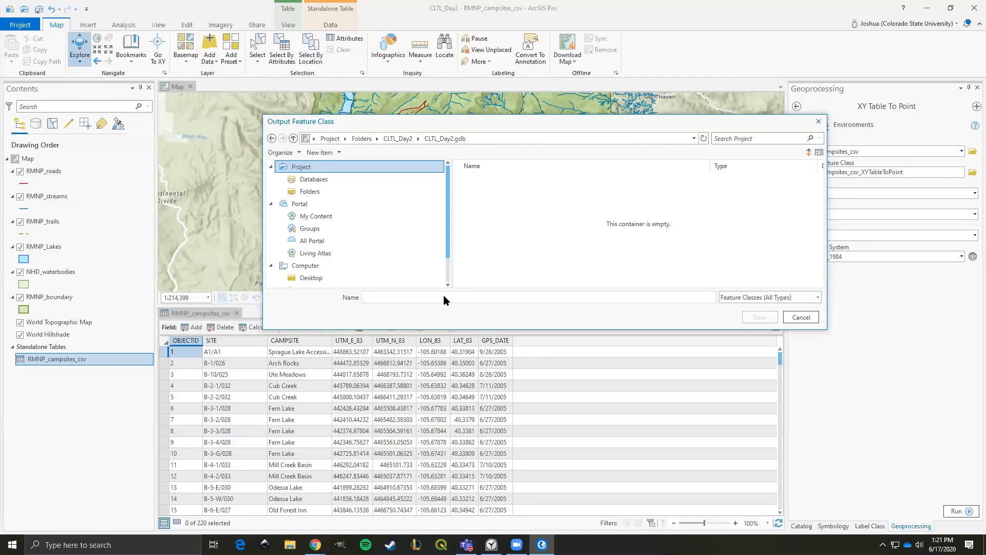
{"action": "type", "text": "C"}
{"action": "key", "text": "BackSpace"}
{"action": "type", "text": "RMNP_Campsites_XY"}
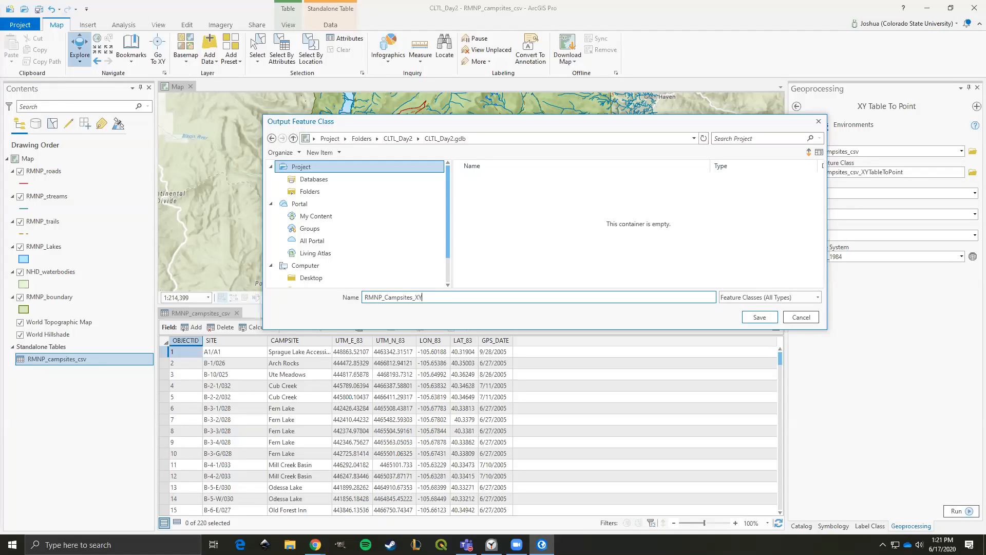
{"action": "left_click", "coordinate": [760, 317]}
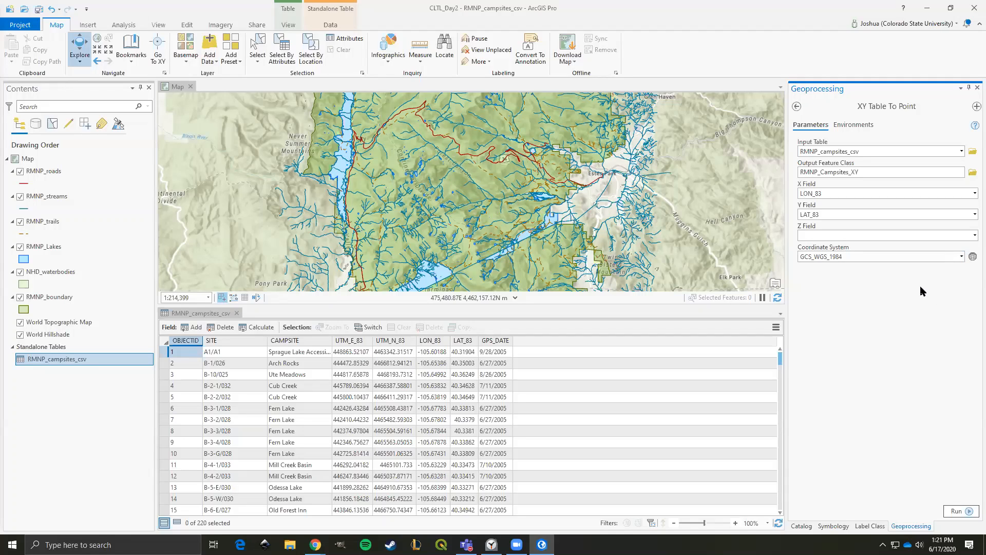
Set the point output's coordinate system to match RMNP_boundary, NAD_1983_UTM_Zone_13N.
{"action": "left_click", "coordinate": [962, 258]}
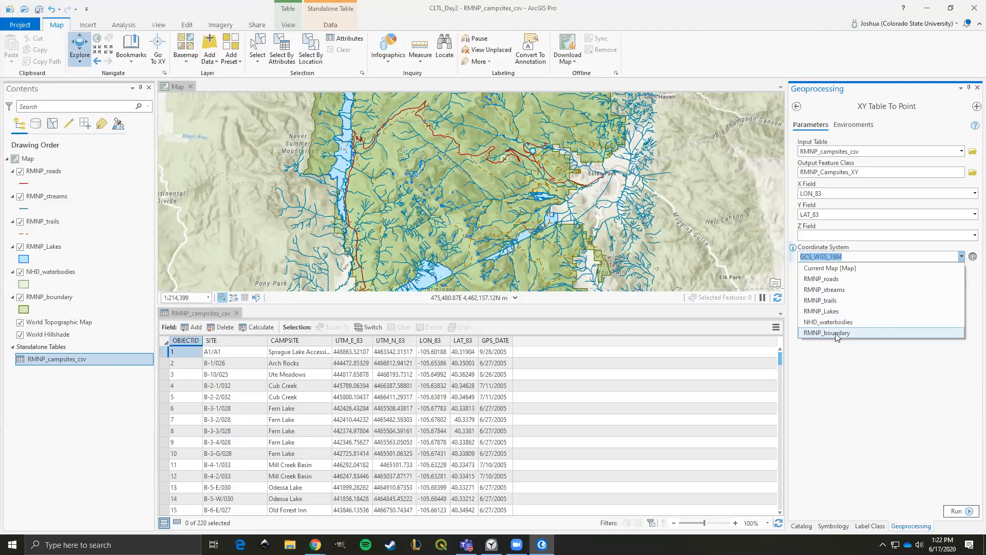
{"action": "left_click", "coordinate": [875, 367]}
{"action": "left_click", "coordinate": [962, 258]}
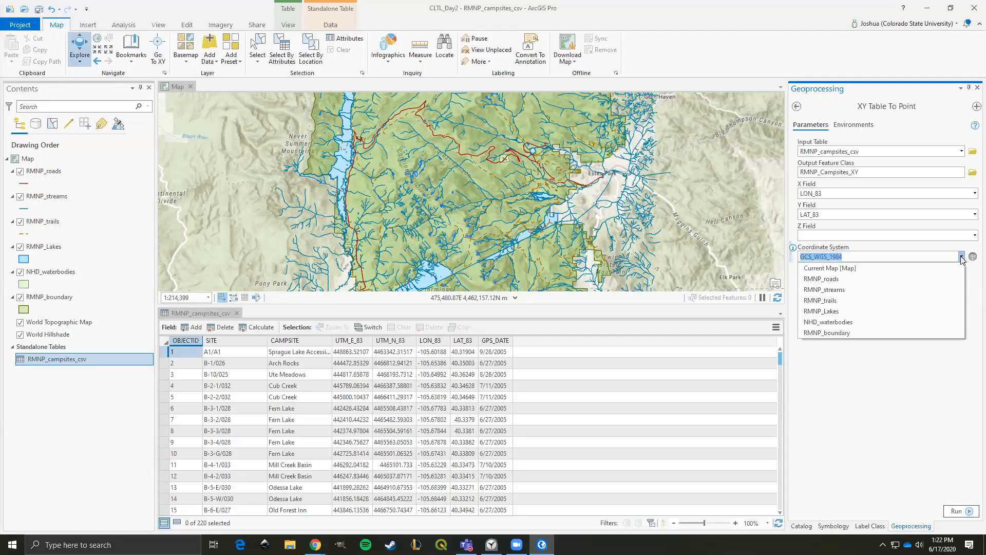
{"action": "left_click", "coordinate": [827, 334]}
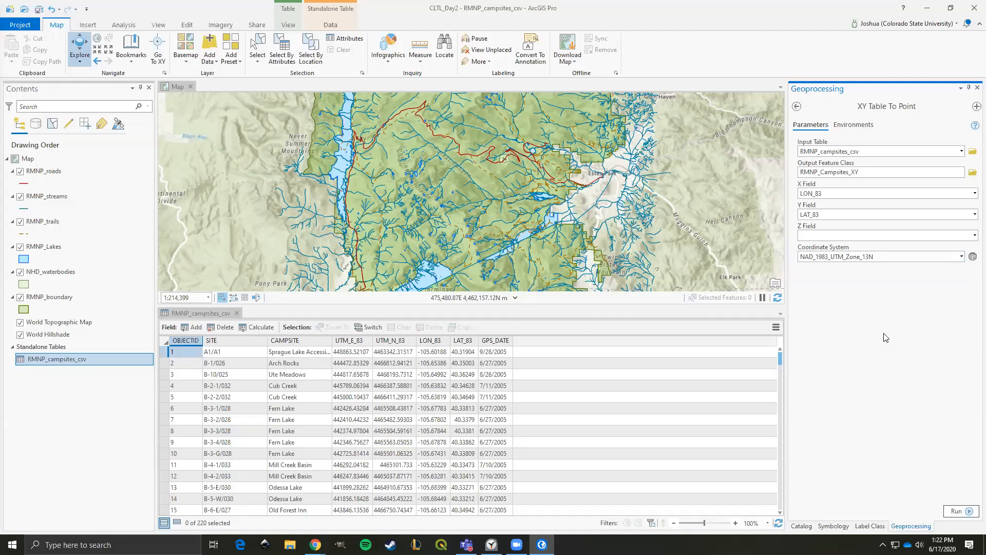
Assign UTM_E_83 as the X field and UTM_N_83 as the Y field, and run XY Table To Point.
{"action": "left_click", "coordinate": [974, 193]}
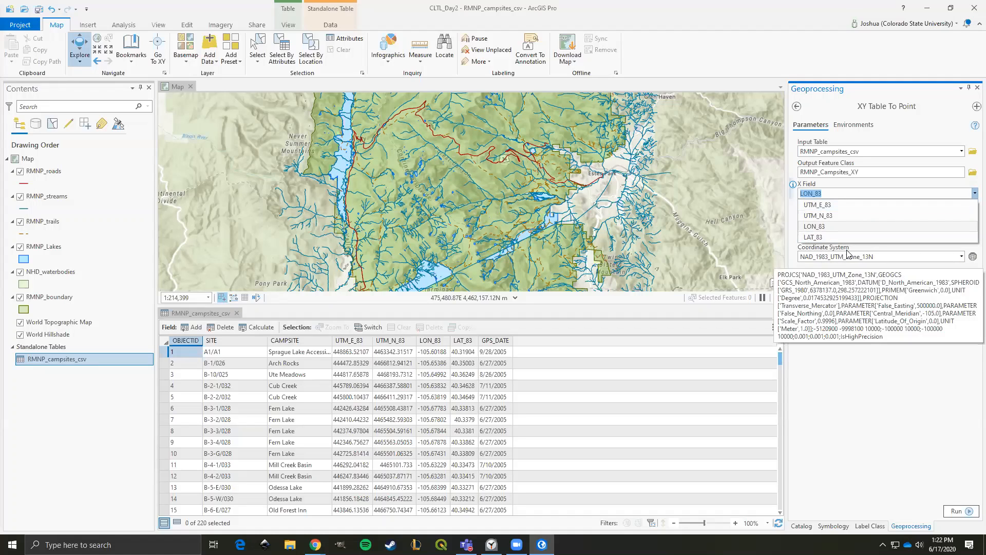
{"action": "left_click", "coordinate": [827, 205]}
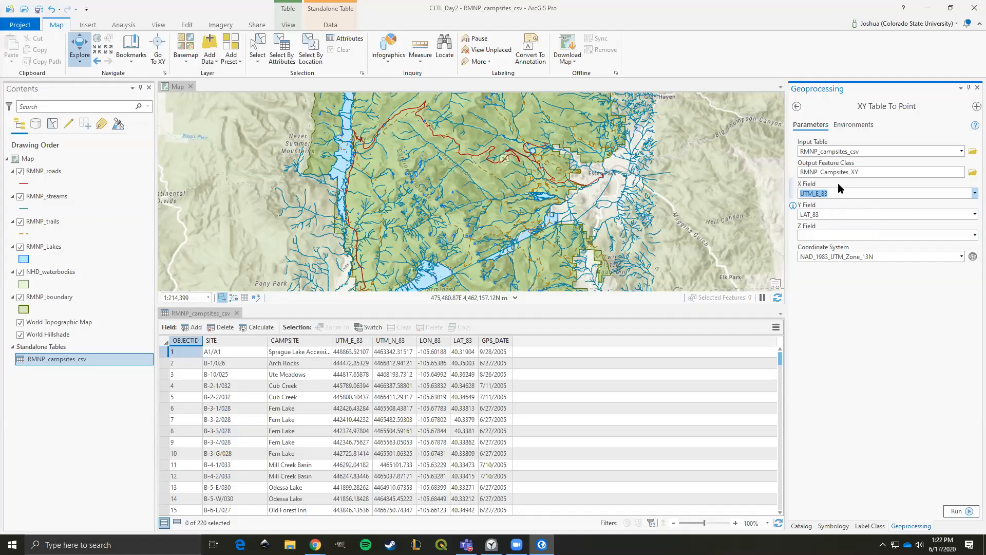
{"action": "left_click", "coordinate": [974, 215]}
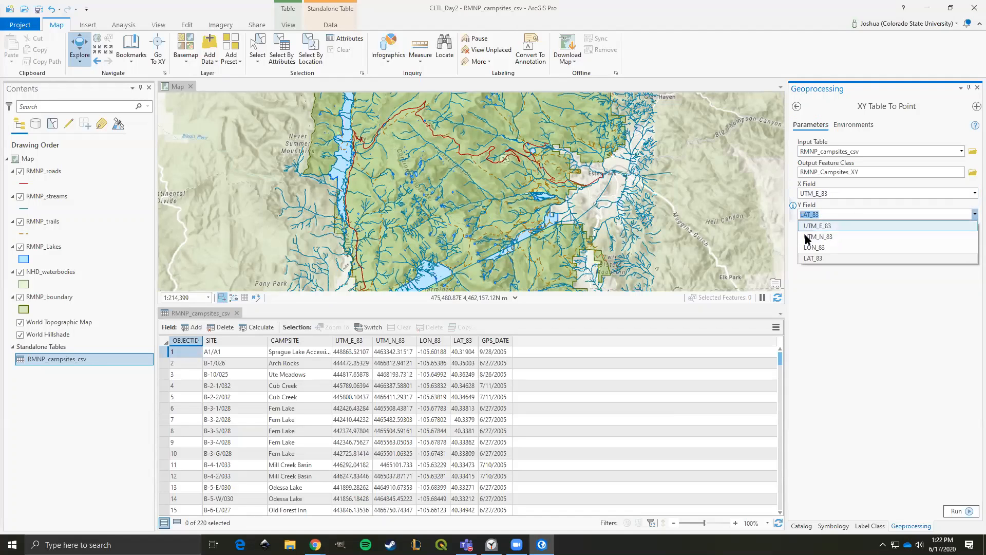
{"action": "left_click", "coordinate": [824, 238]}
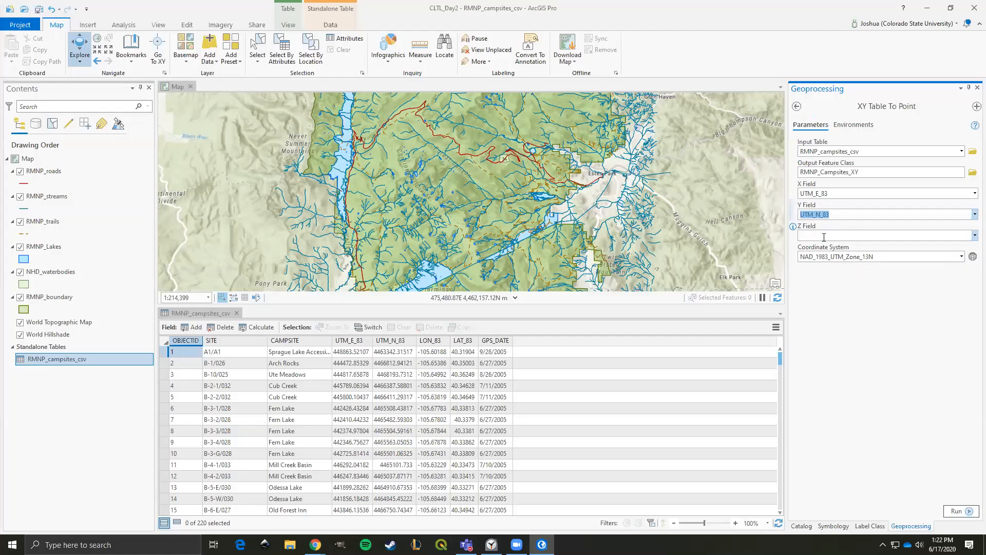
{"action": "left_click", "coordinate": [843, 330]}
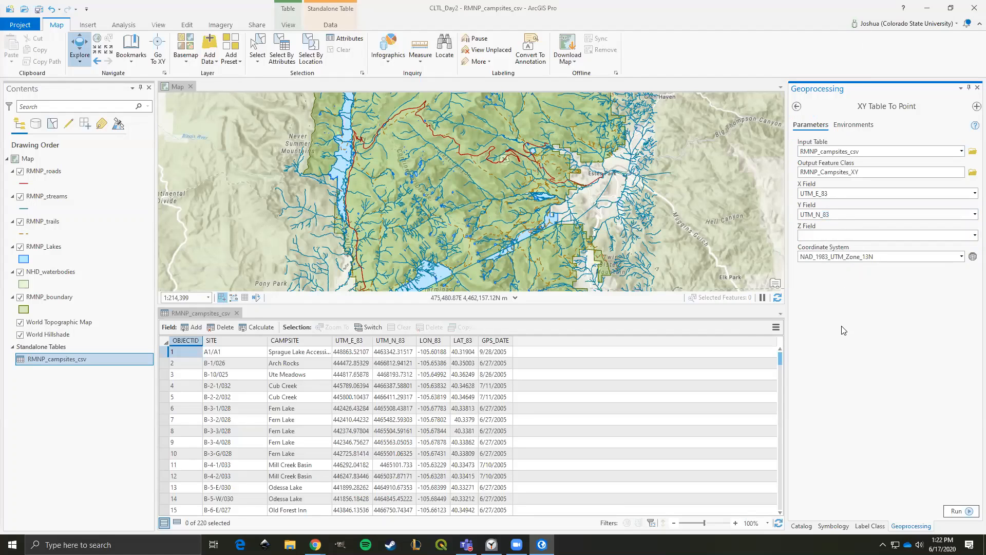
{"action": "left_click", "coordinate": [968, 513]}
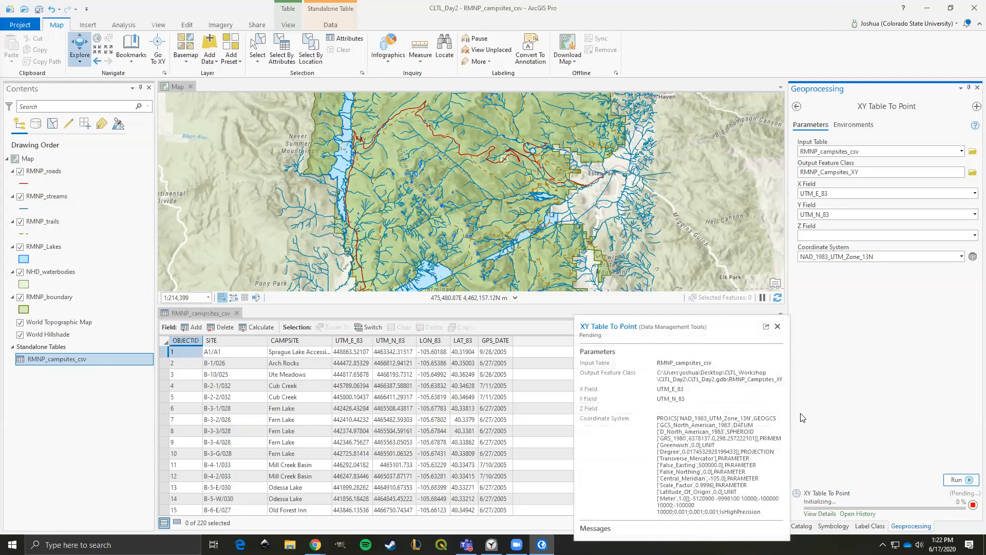
Close the campsites attribute table and remove the RMNP_Campsites_XY layer from the map.
{"action": "left_click", "coordinate": [236, 314]}
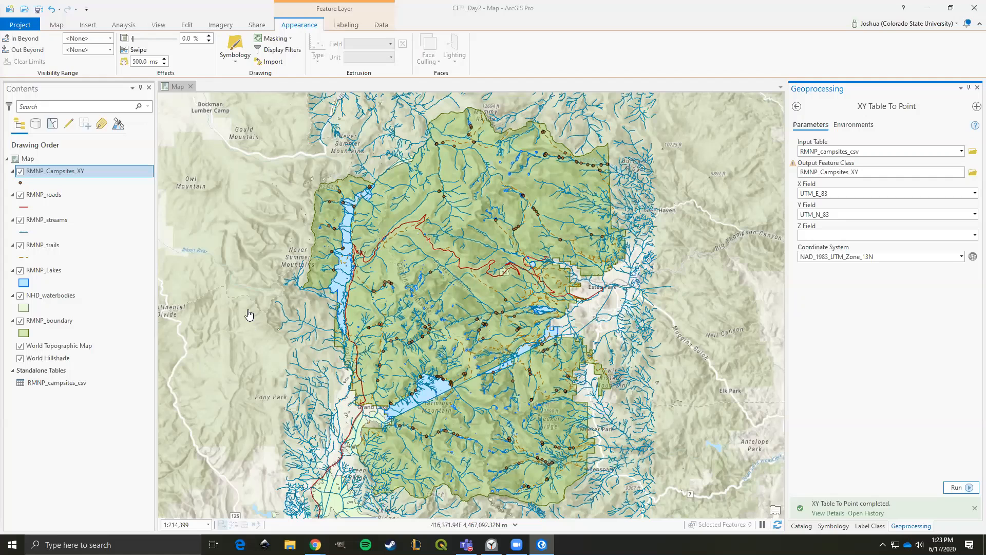
{"action": "left_click", "coordinate": [66, 173]}
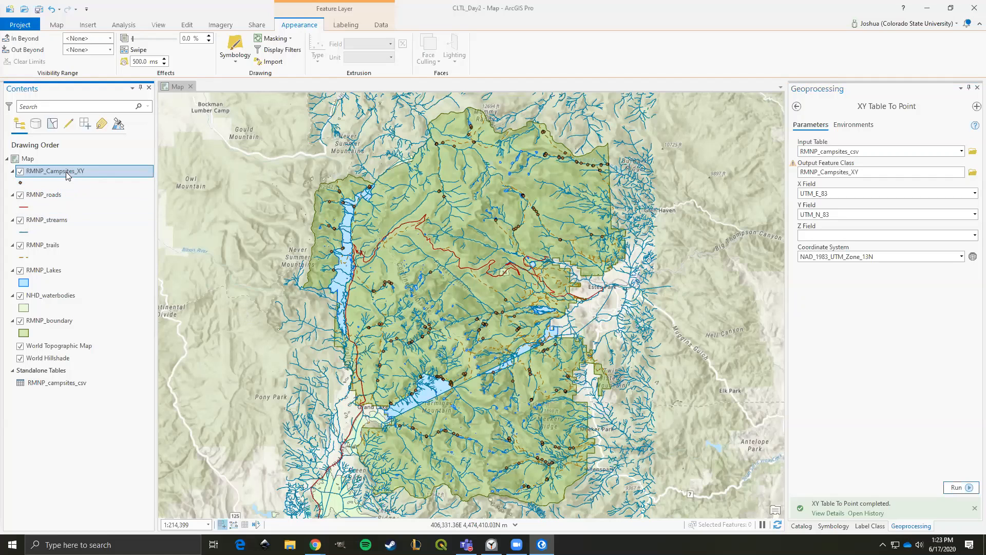
{"action": "right_click", "coordinate": [66, 172]}
{"action": "left_click", "coordinate": [86, 193]}
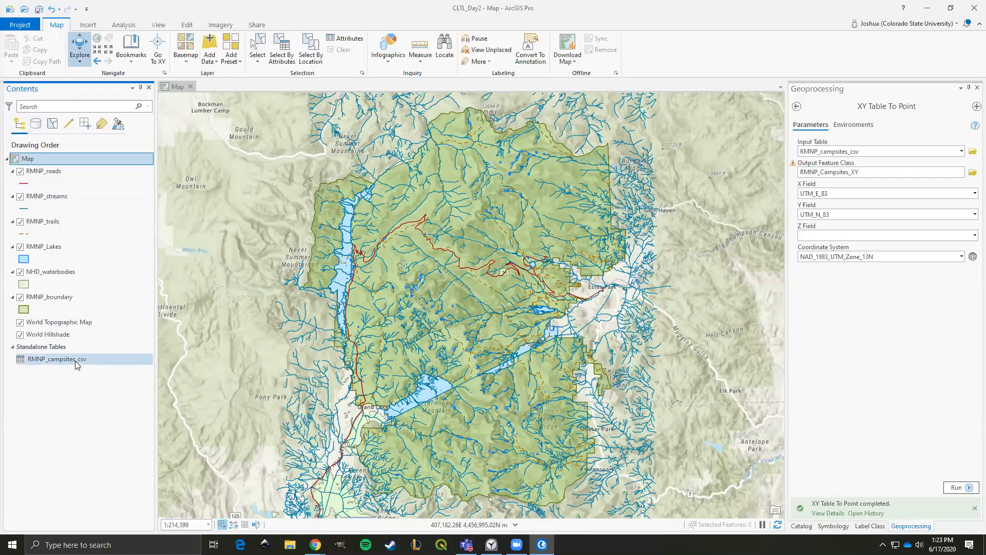
Start XY Table To Point for RMNP_campsites_csv again, saving its output as RMNP_Campsites_XY2 in CLTL_Day2.gdb.
{"action": "right_click", "coordinate": [31, 362]}
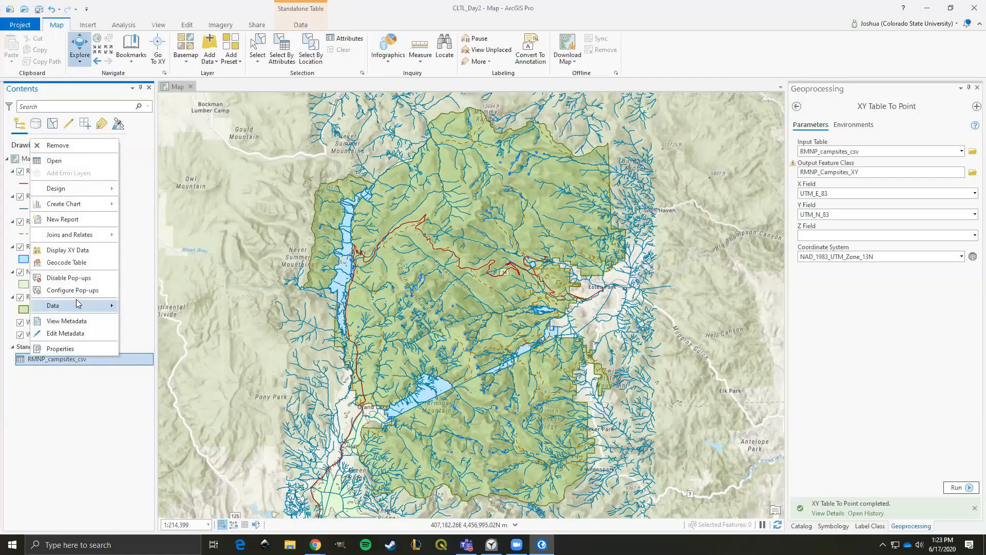
{"action": "left_click", "coordinate": [63, 251]}
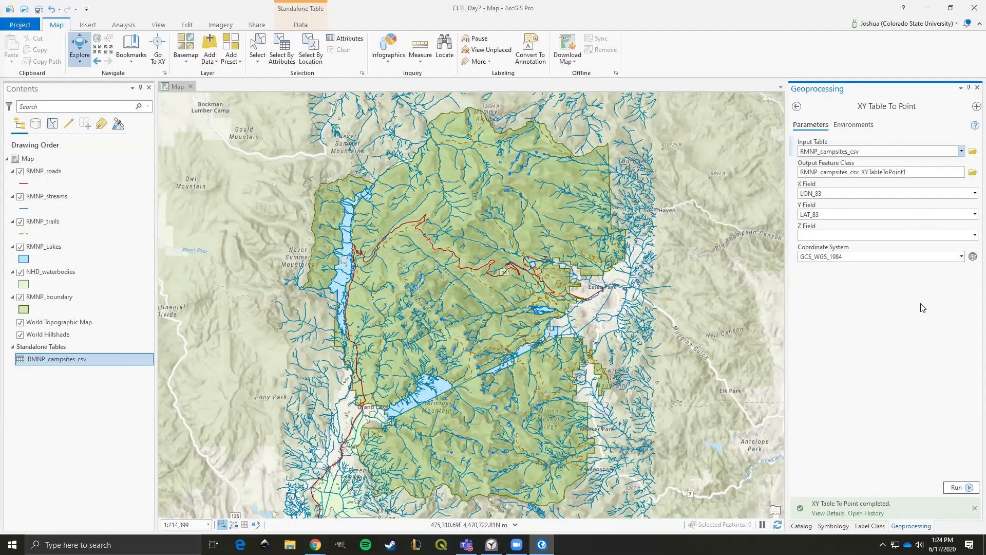
{"action": "left_click", "coordinate": [879, 153]}
{"action": "left_click", "coordinate": [972, 173]}
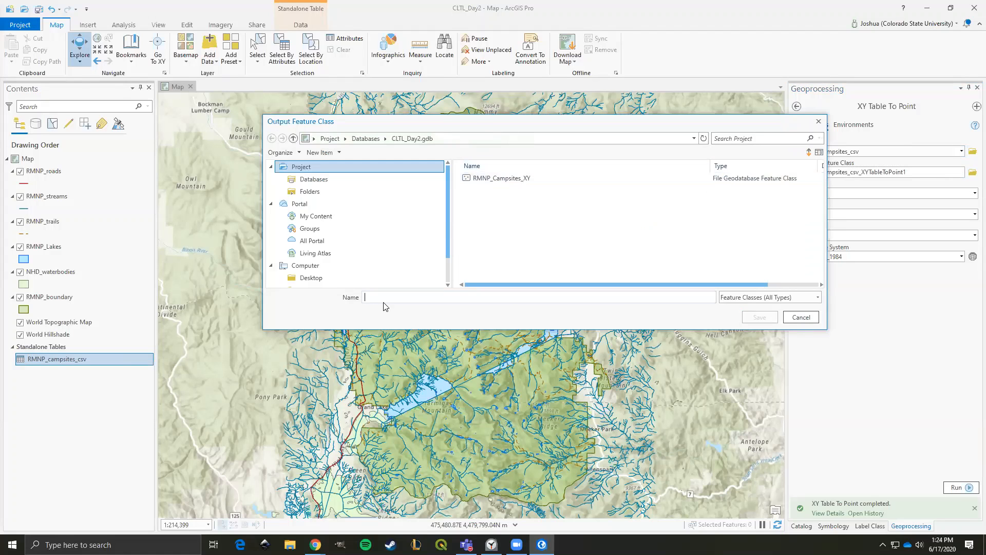
{"action": "type", "text": "RMN"}
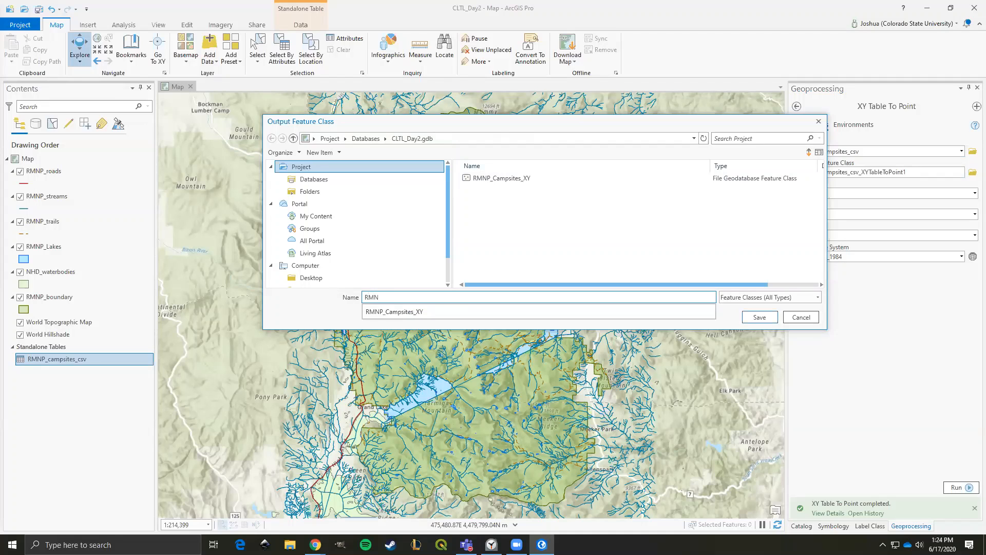
{"action": "type", "text": "P_Campsites_XY2"}
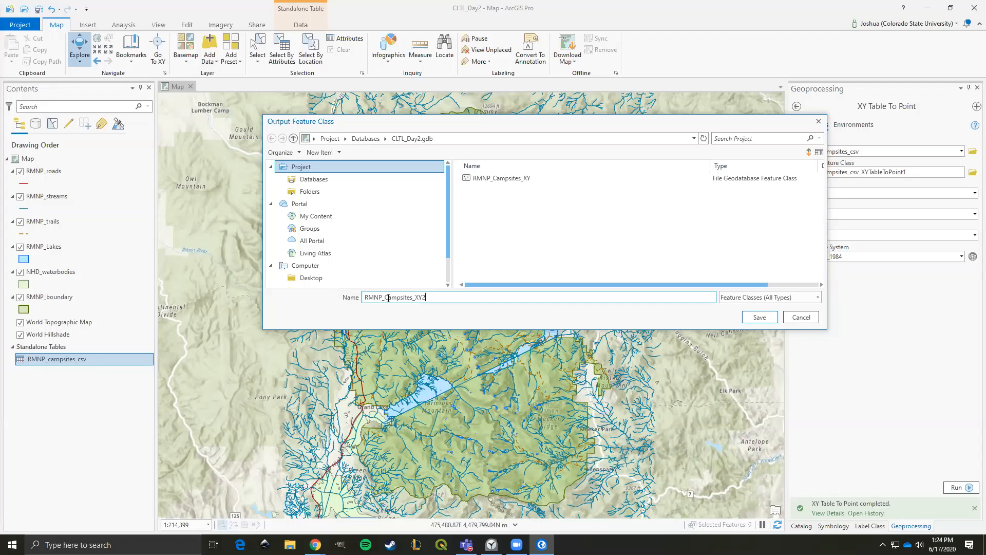
{"action": "left_click", "coordinate": [760, 317]}
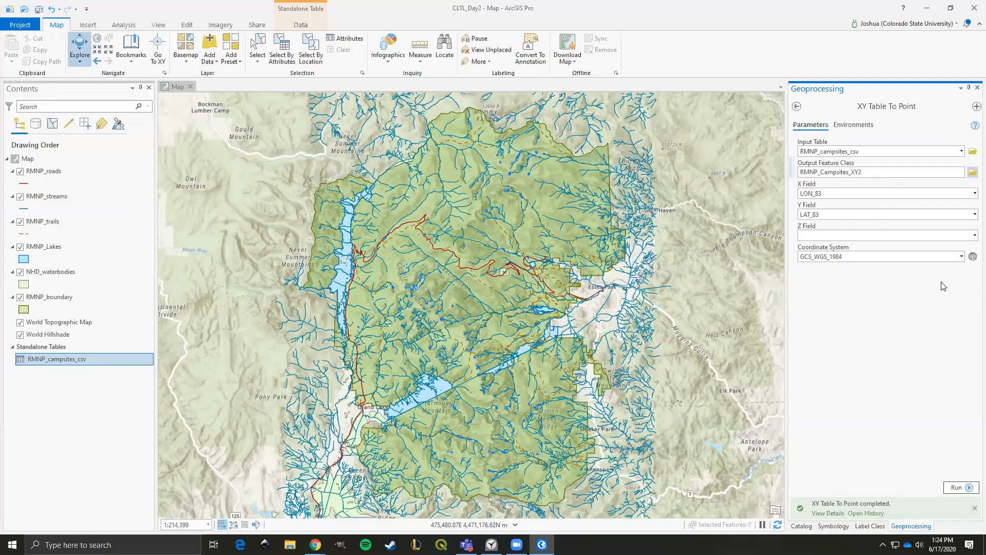
Run XY Table To Point with UTM_E_83 as the X field, UTM_N_83 as the Y field, and RMNP_boundary's coordinate system, NAD_1983_UTM_Zone_13N.
{"action": "left_click", "coordinate": [962, 257]}
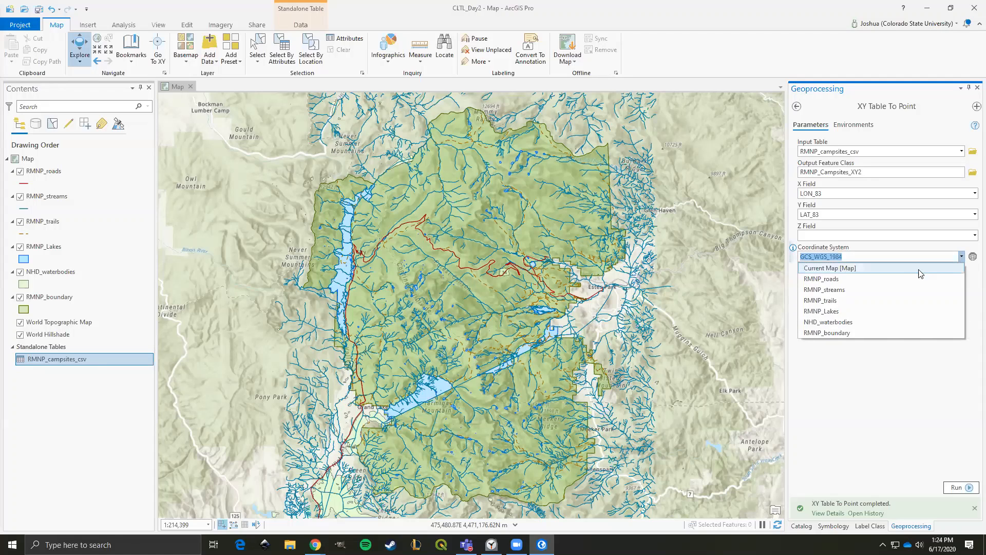
{"action": "left_click", "coordinate": [815, 333]}
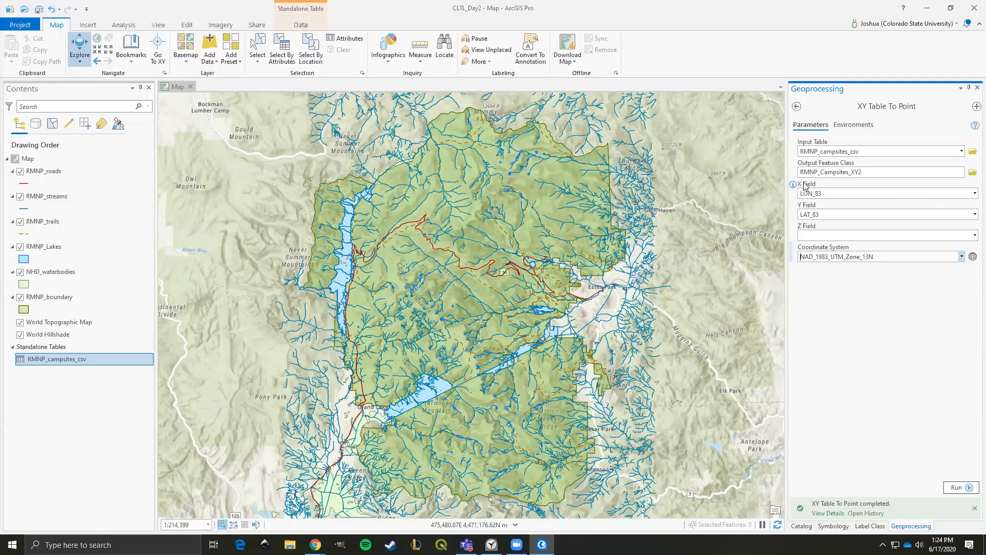
{"action": "left_click", "coordinate": [973, 194]}
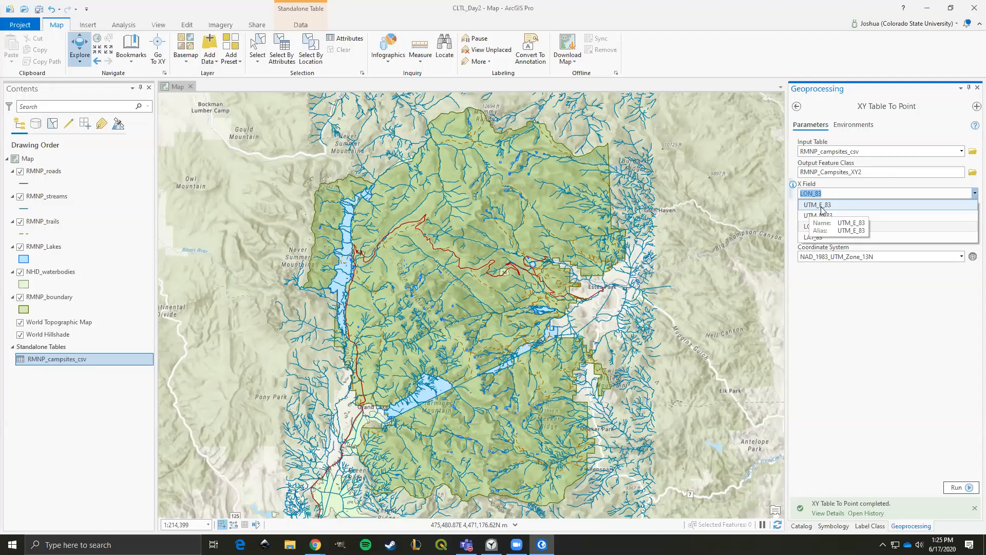
{"action": "left_click", "coordinate": [821, 205]}
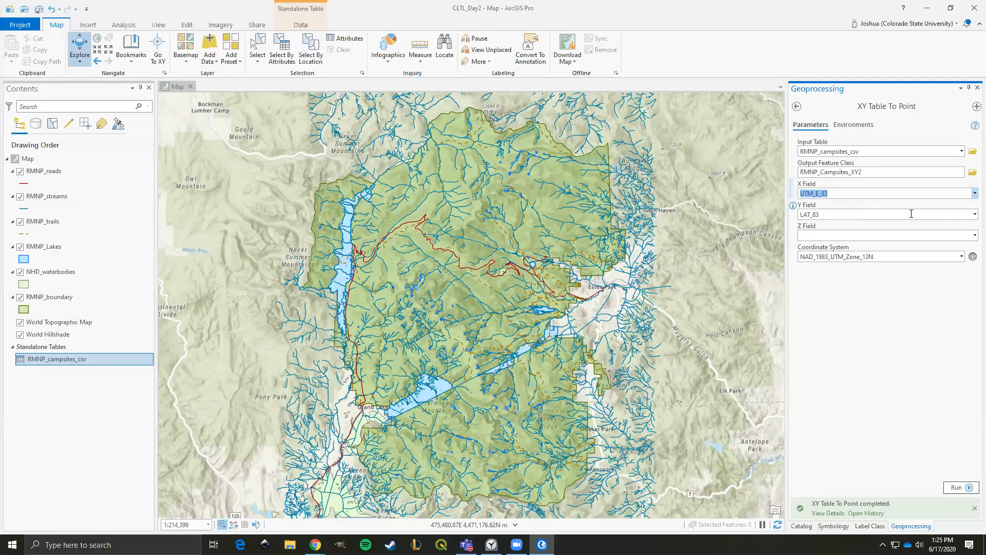
{"action": "left_click", "coordinate": [974, 215]}
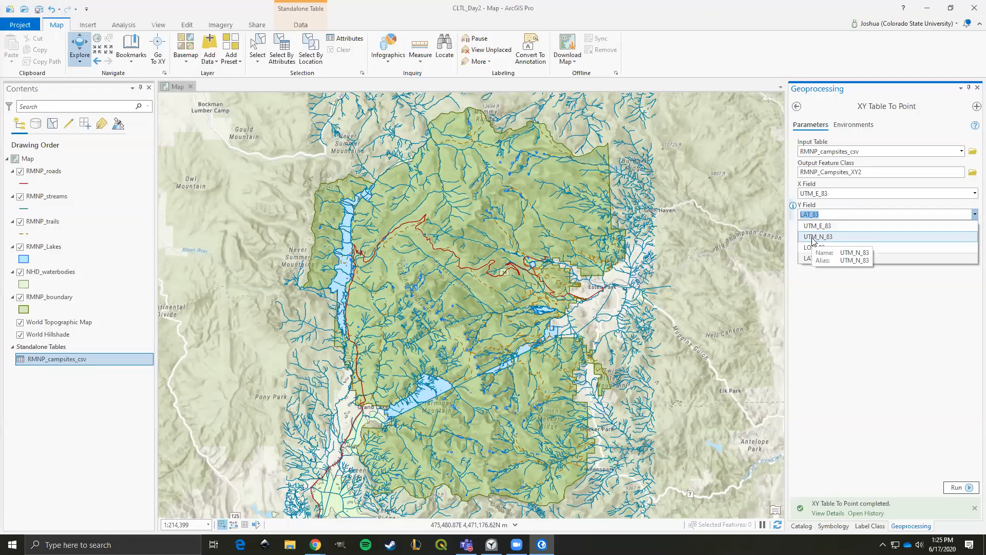
{"action": "left_click", "coordinate": [814, 237]}
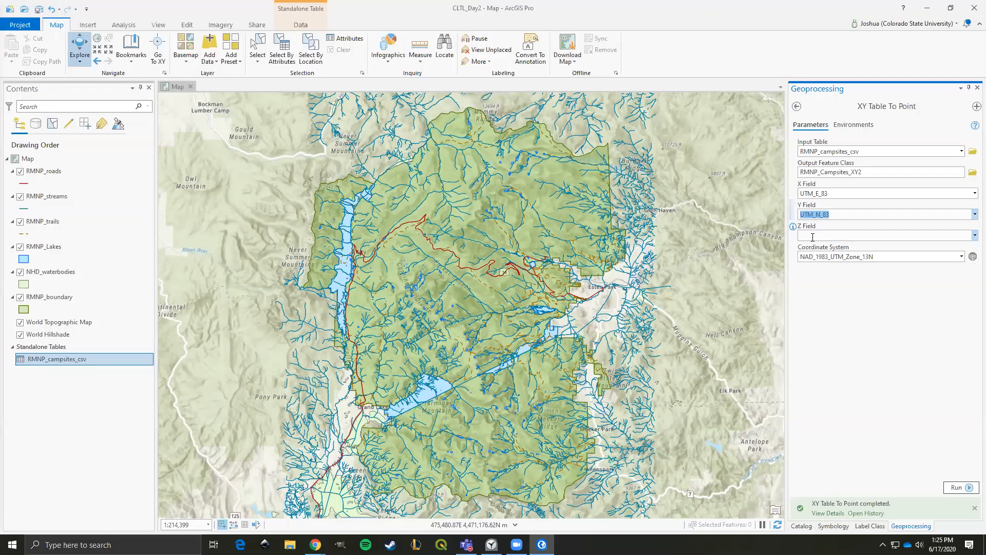
{"action": "left_click", "coordinate": [866, 335]}
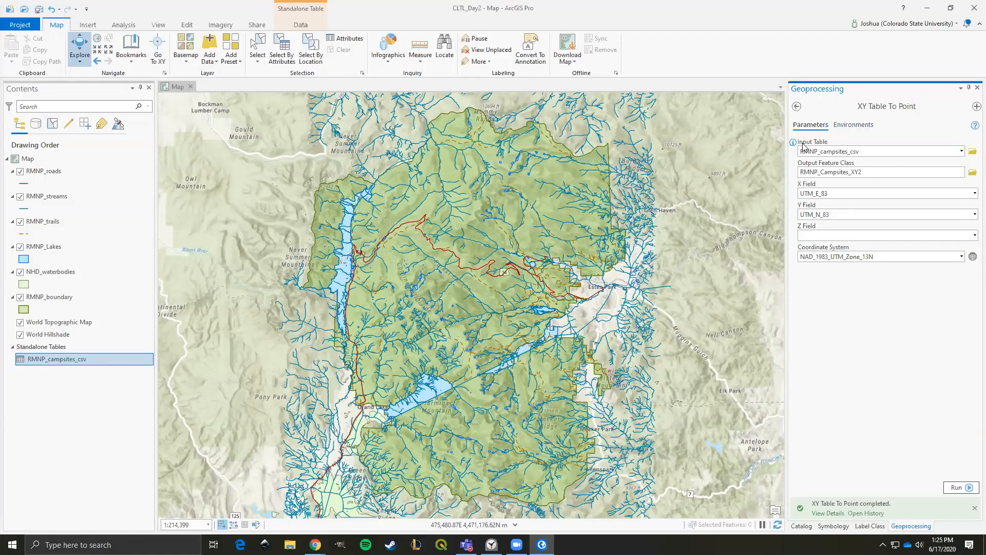
{"action": "mouse_move", "coordinate": [794, 145]}
{"action": "left_click", "coordinate": [965, 487]}
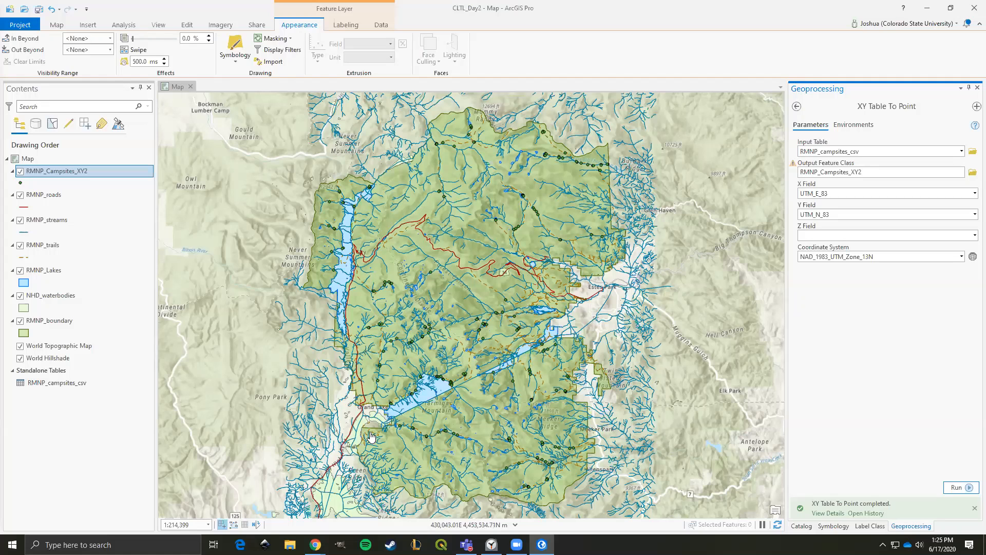
Review the XY coordinates instructions on the Visualizing Tabular Data slide in Google Slides, and return to ArcGIS Pro.
{"action": "mouse_move", "coordinate": [315, 544]}
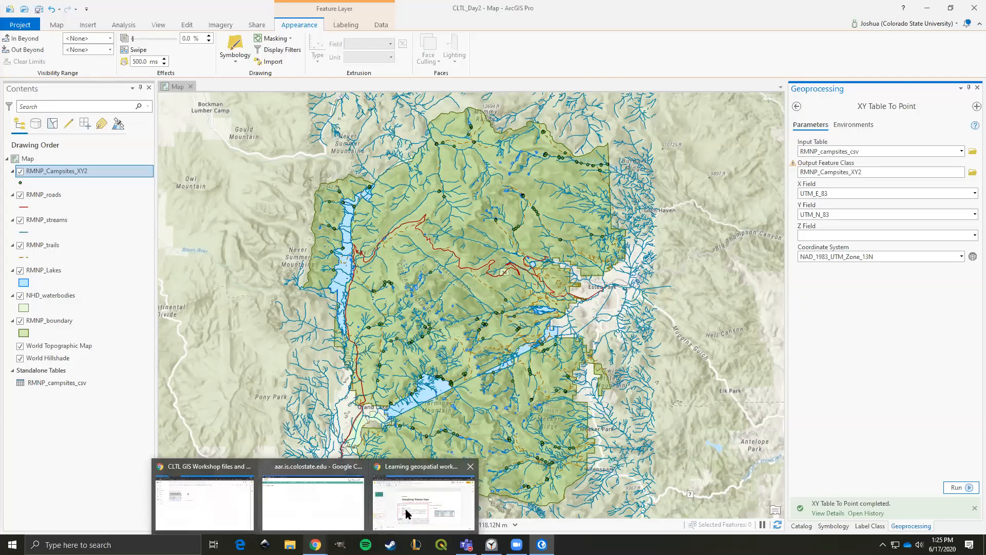
{"action": "left_click", "coordinate": [407, 509]}
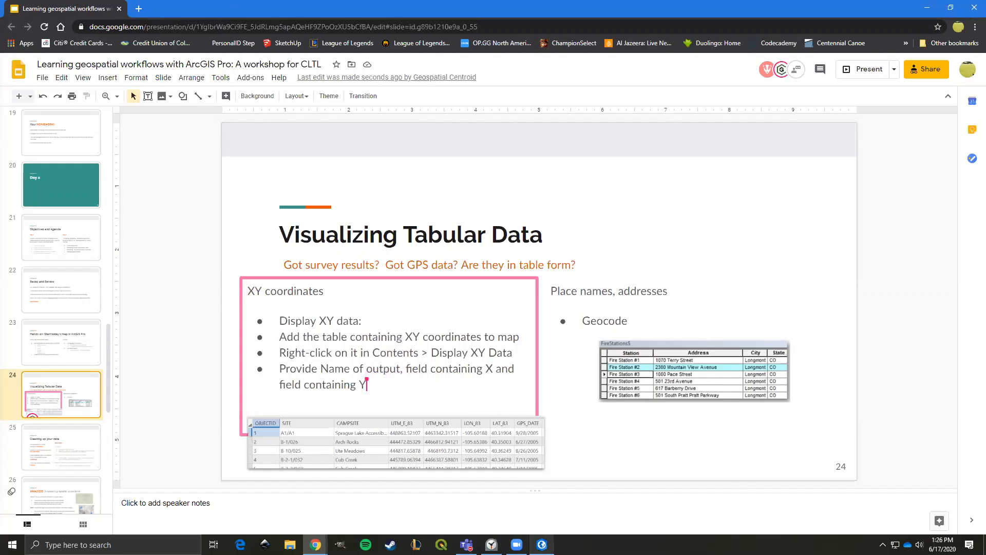
{"action": "left_click", "coordinate": [542, 545]}
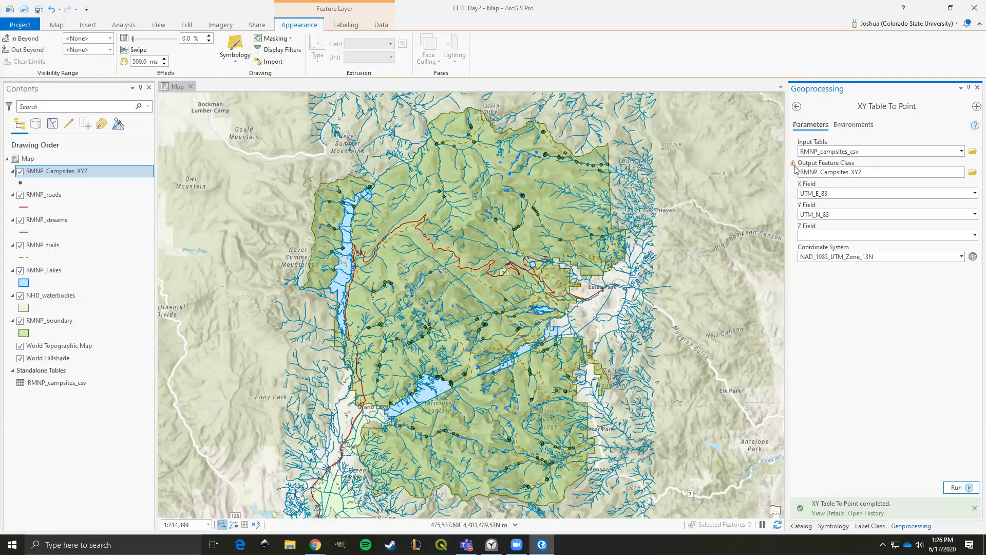
{"action": "mouse_move", "coordinate": [794, 169]}
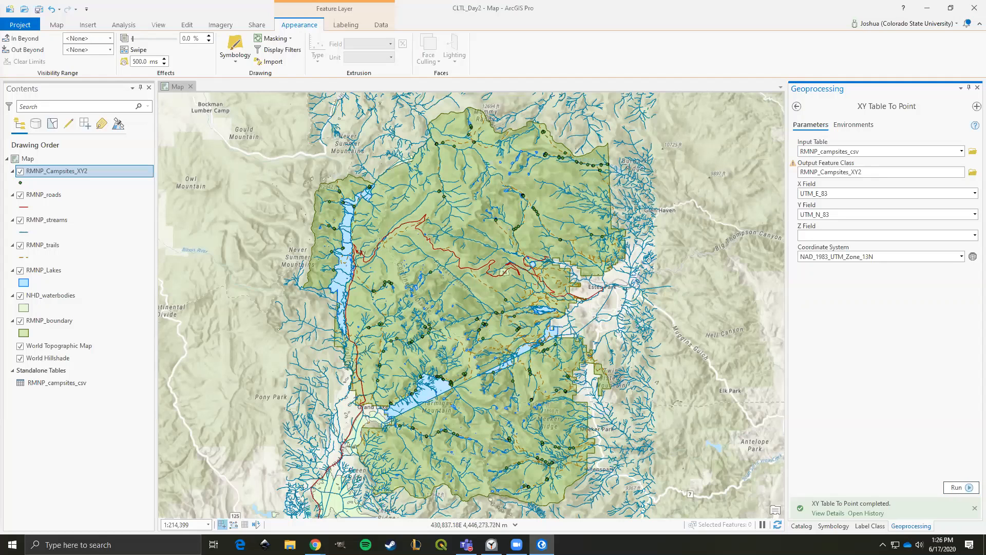
{"action": "mouse_move", "coordinate": [315, 544]}
{"action": "left_click", "coordinate": [417, 517]}
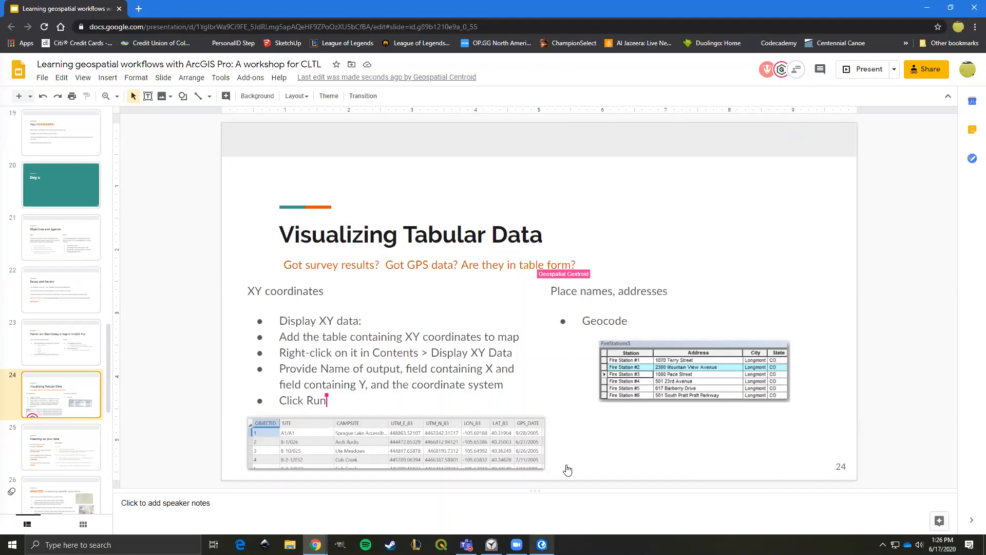
{"action": "key", "text": "alt+Tab"}
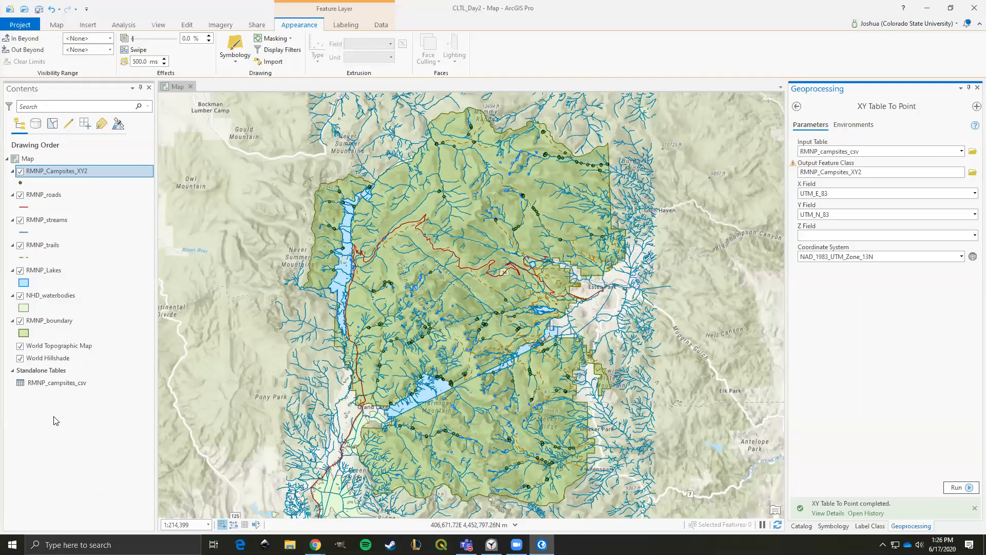
Examine the coordinate fields in the RMNP_campsites_csv attribute table and its Geocode Table option, and close the table.
{"action": "right_click", "coordinate": [67, 384]}
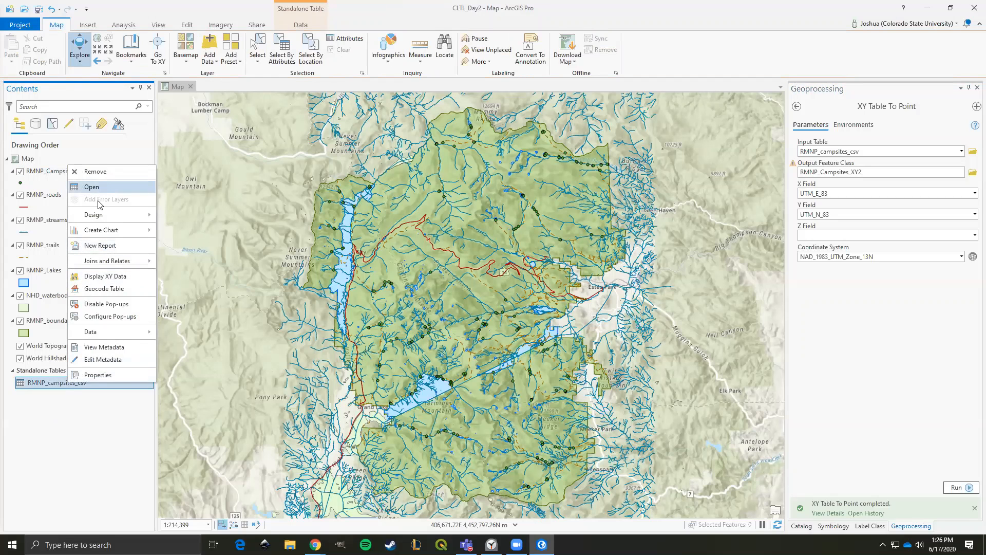
{"action": "left_click", "coordinate": [96, 190]}
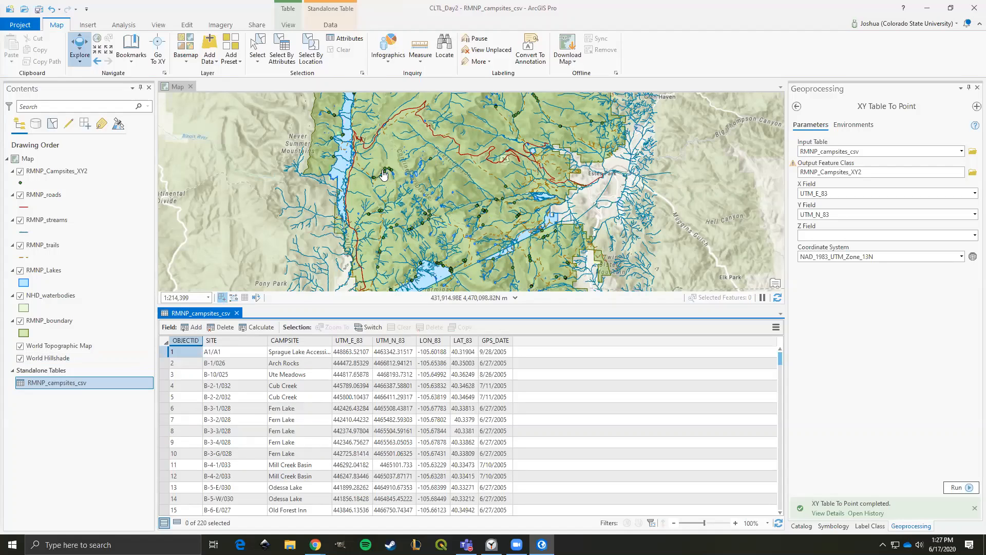
{"action": "right_click", "coordinate": [69, 385]}
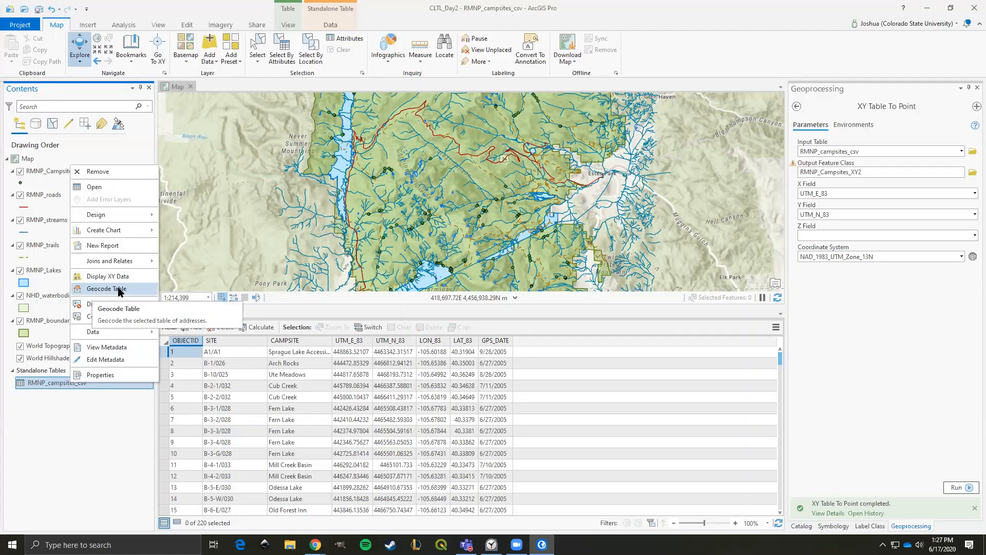
{"action": "left_click", "coordinate": [96, 460]}
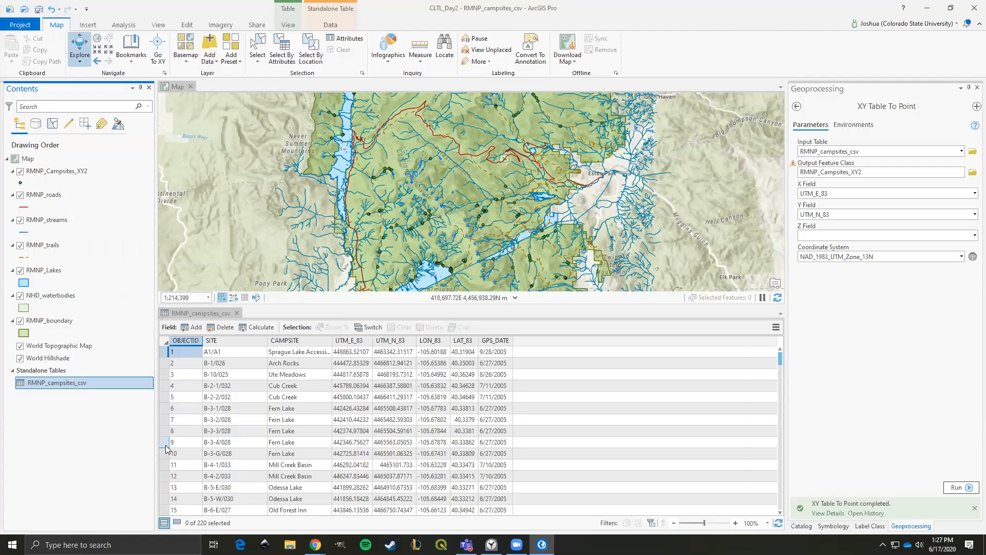
{"action": "left_click", "coordinate": [237, 313]}
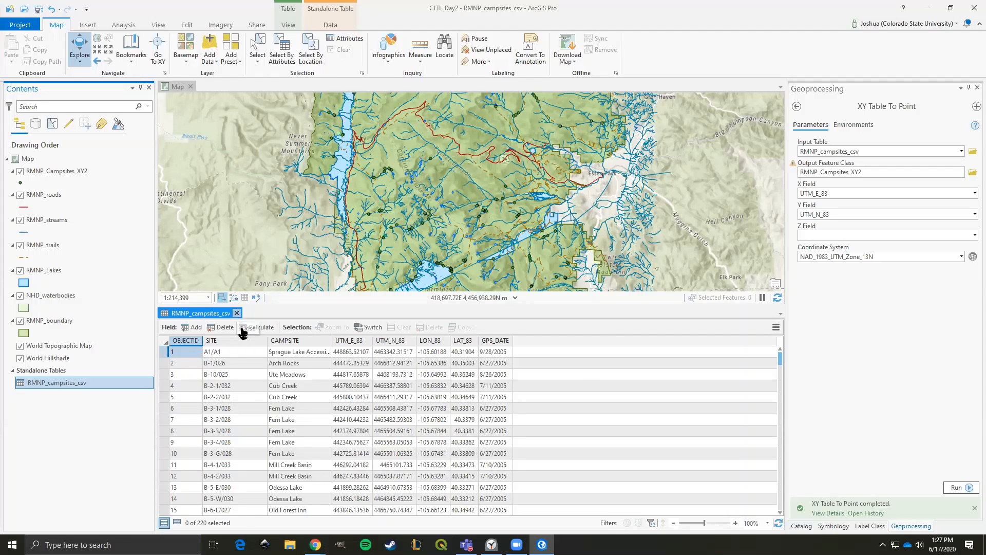